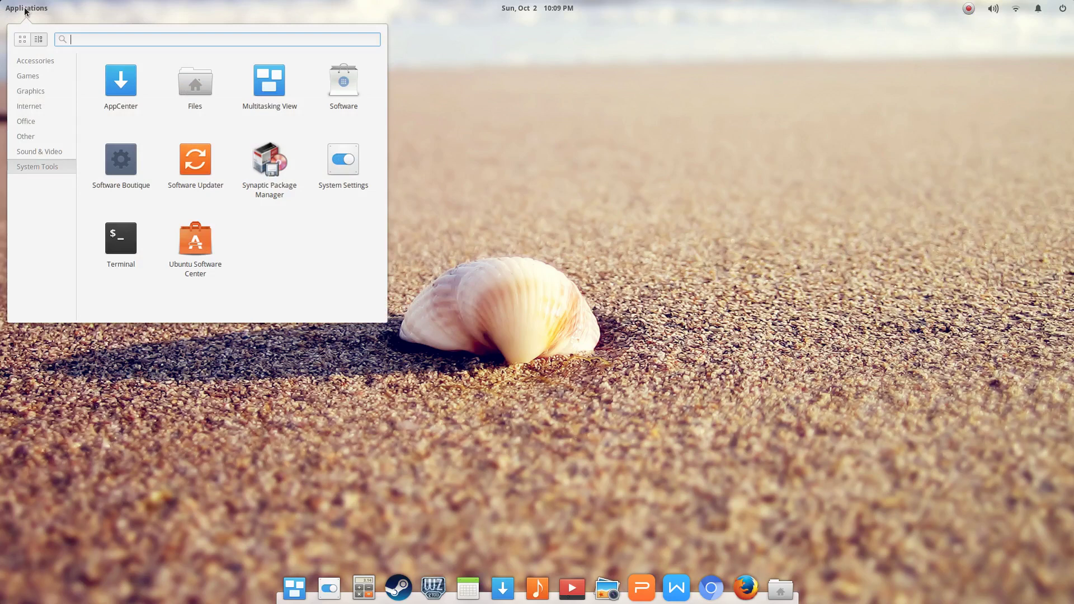
Open Software Boutique and browse its Accessories and Education categories, ending on Accessories
left_click(186, 208)
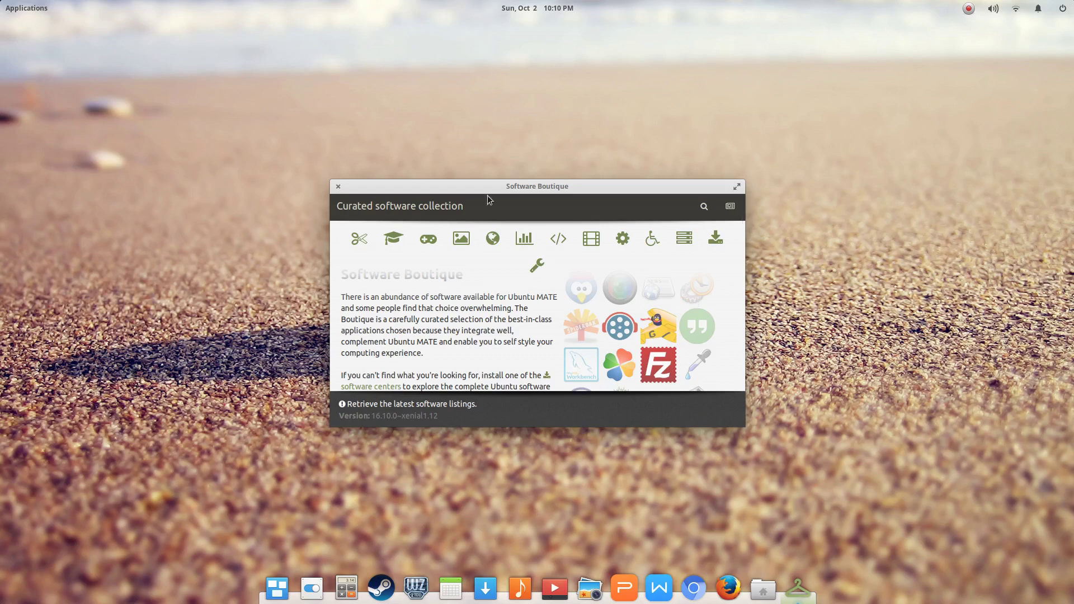
left_click(359, 245)
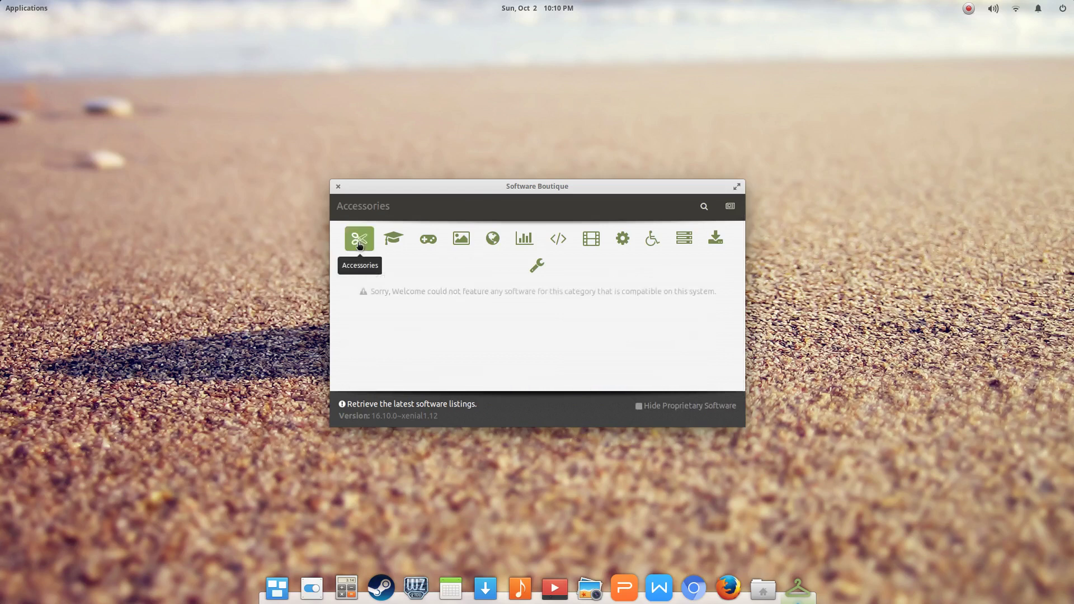
left_click(399, 246)
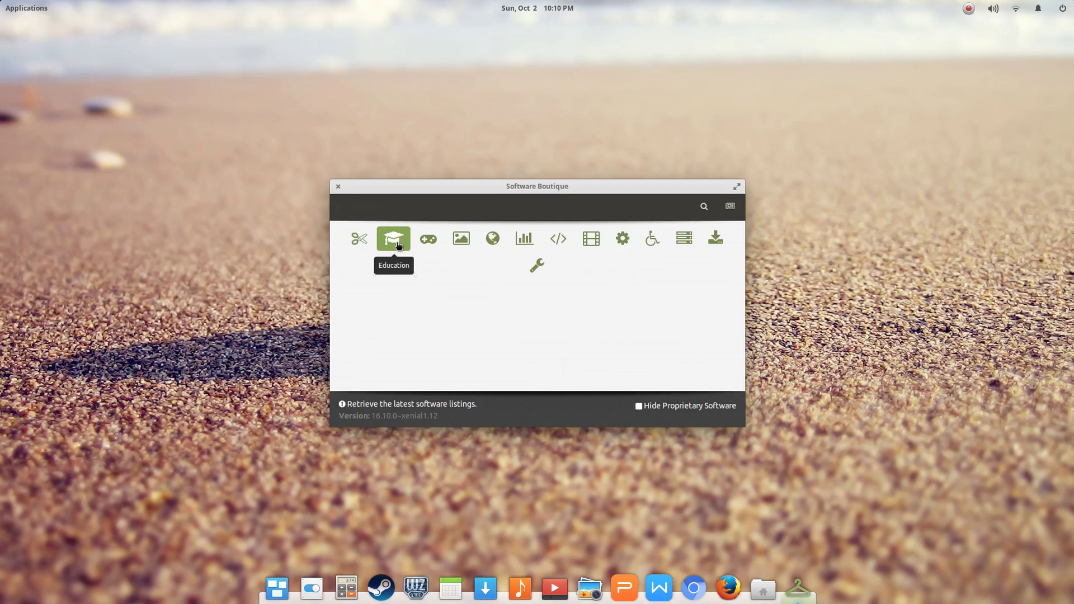
left_click(361, 241)
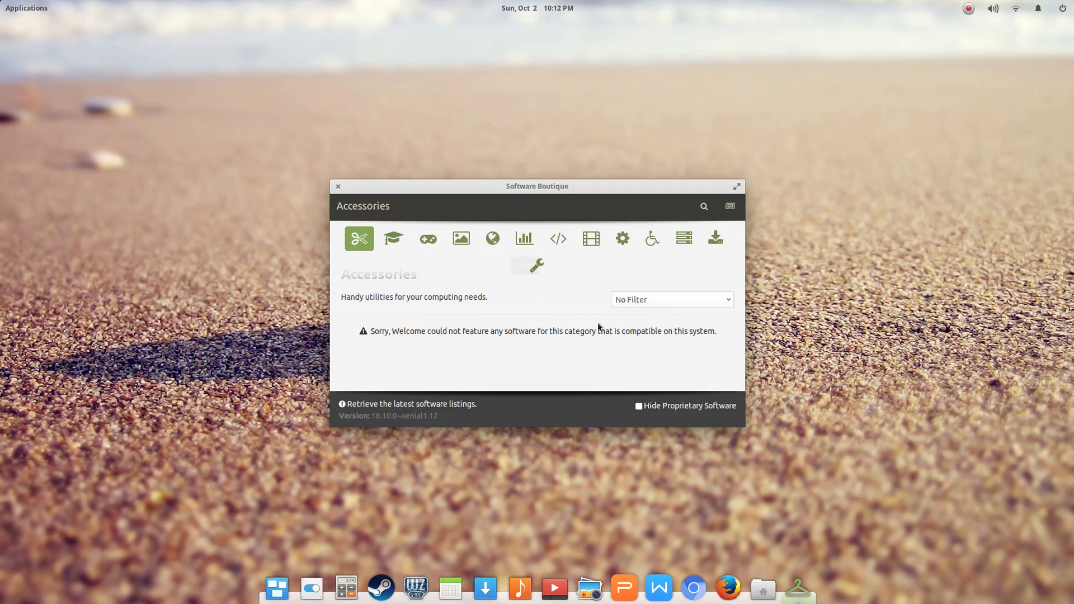
Search Software Boutique for "chrome", then reopen the search page and run the same query again
left_click(704, 208)
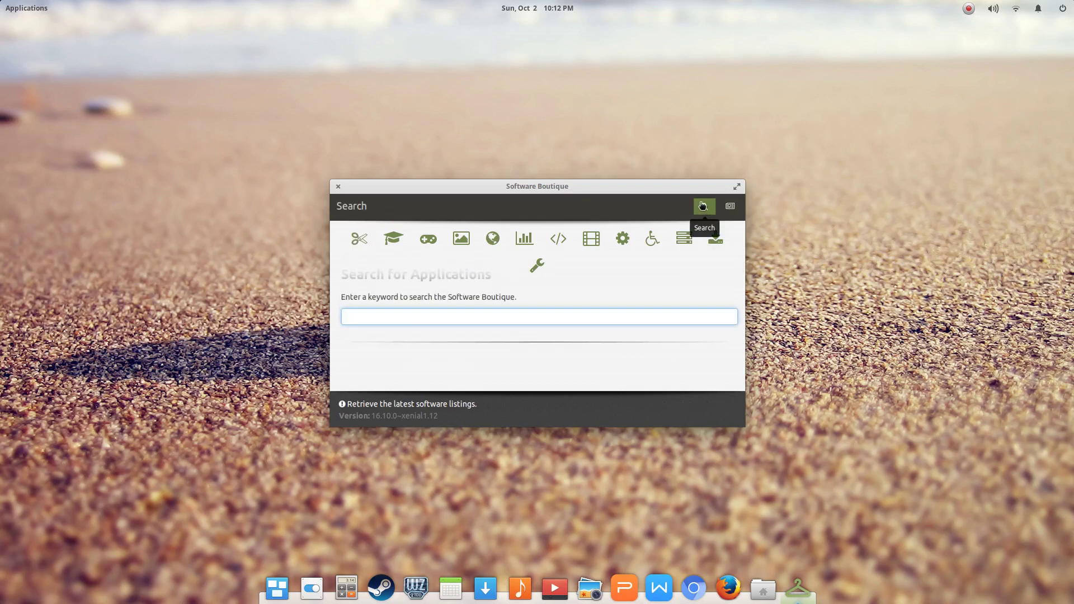
type("chrome")
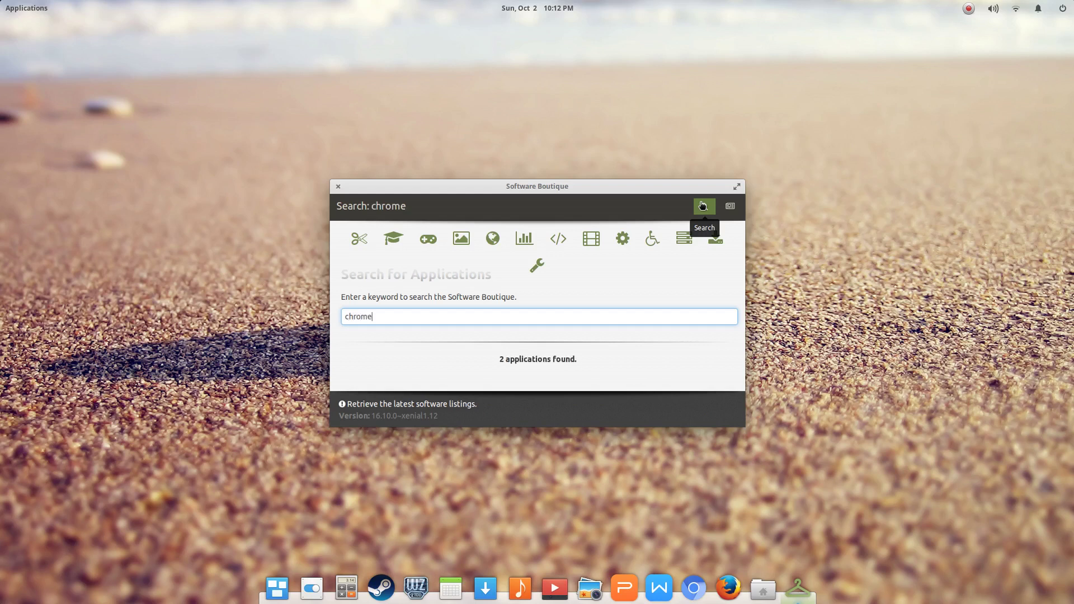
left_click(547, 359)
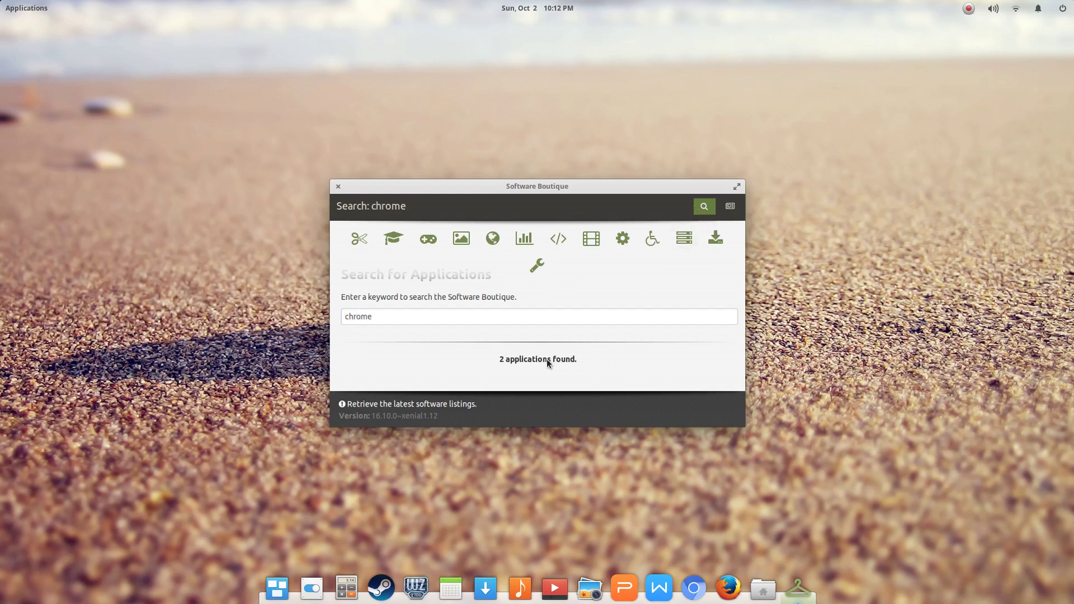
left_click(729, 206)
left_click(705, 207)
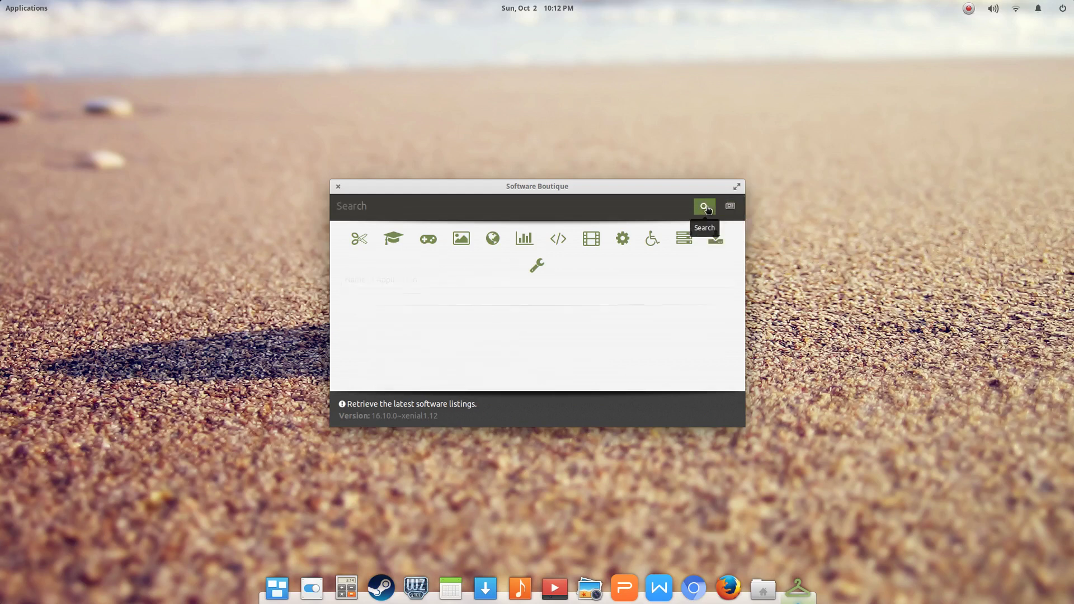
left_click(439, 313)
type("chrome")
key("Return")
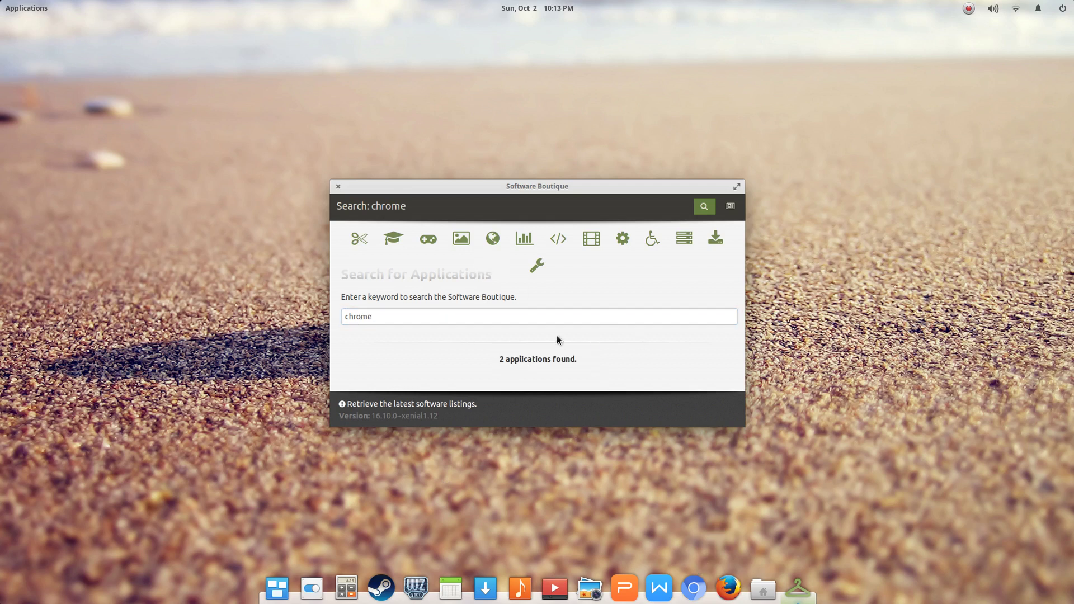
View Mate.png from the Pictures folder, then close the image and the file manager
left_click(762, 596)
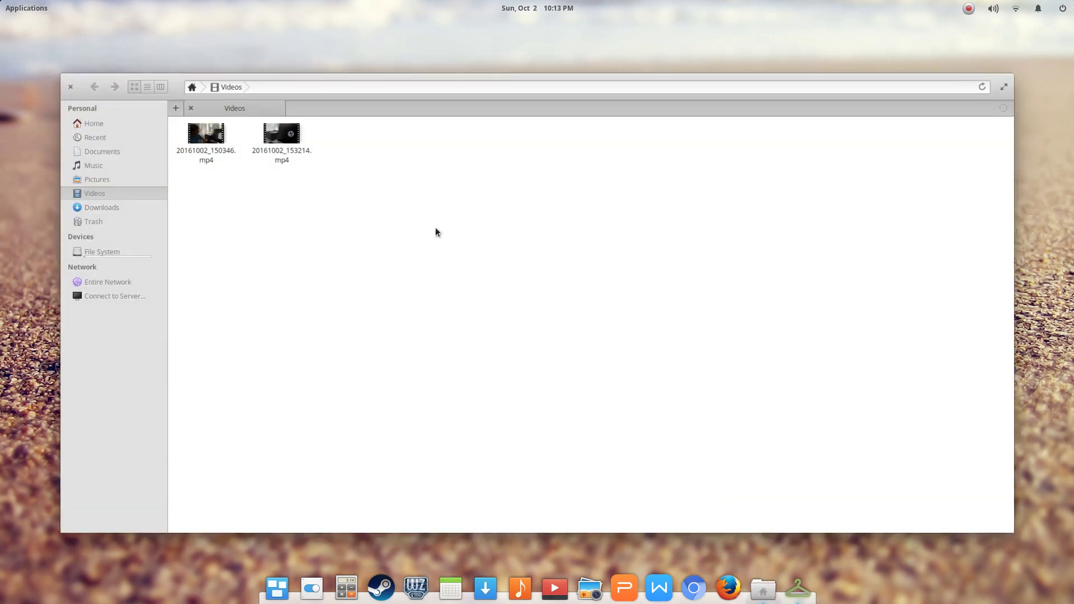
left_click(95, 179)
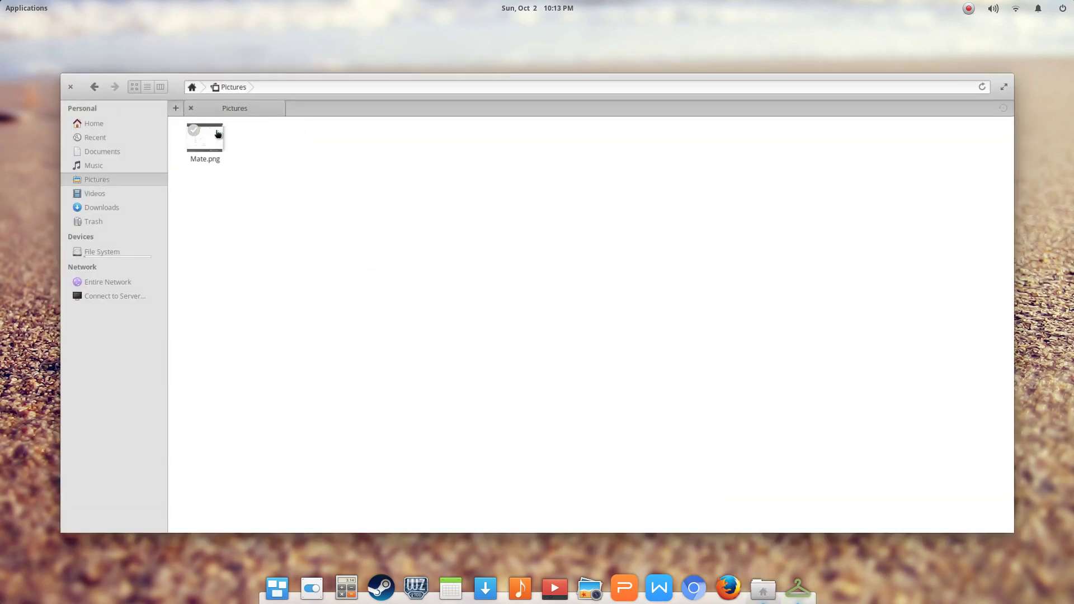
key("Return")
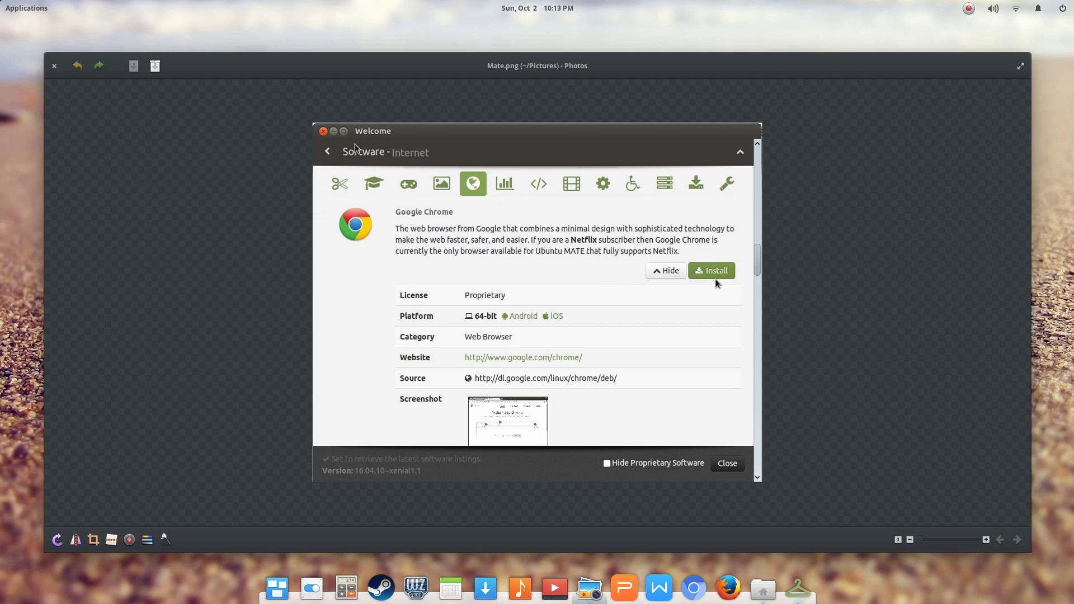
left_click(56, 66)
left_click(25, 9)
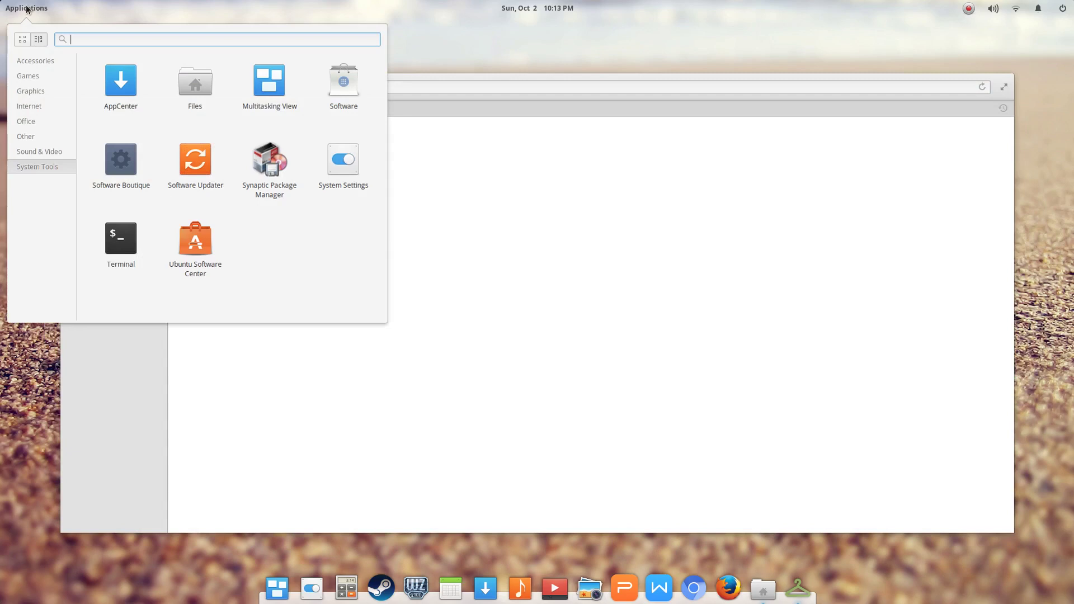
left_click(543, 414)
left_click(71, 92)
left_click(72, 90)
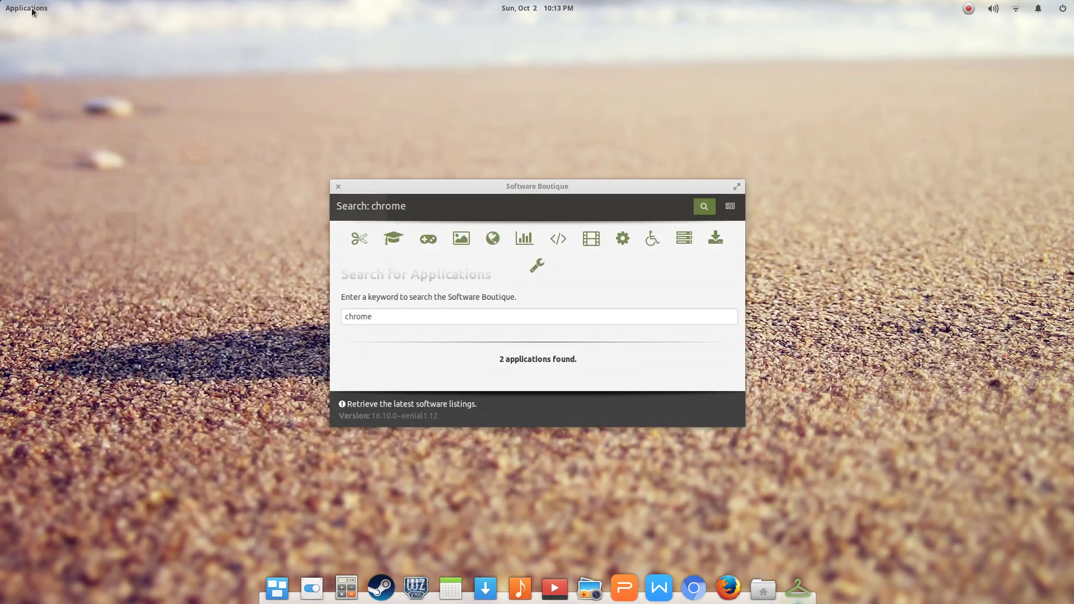
Switch from Software Boutique to the Software store, closing the Boutique, and search the store for "chro"
left_click(32, 10)
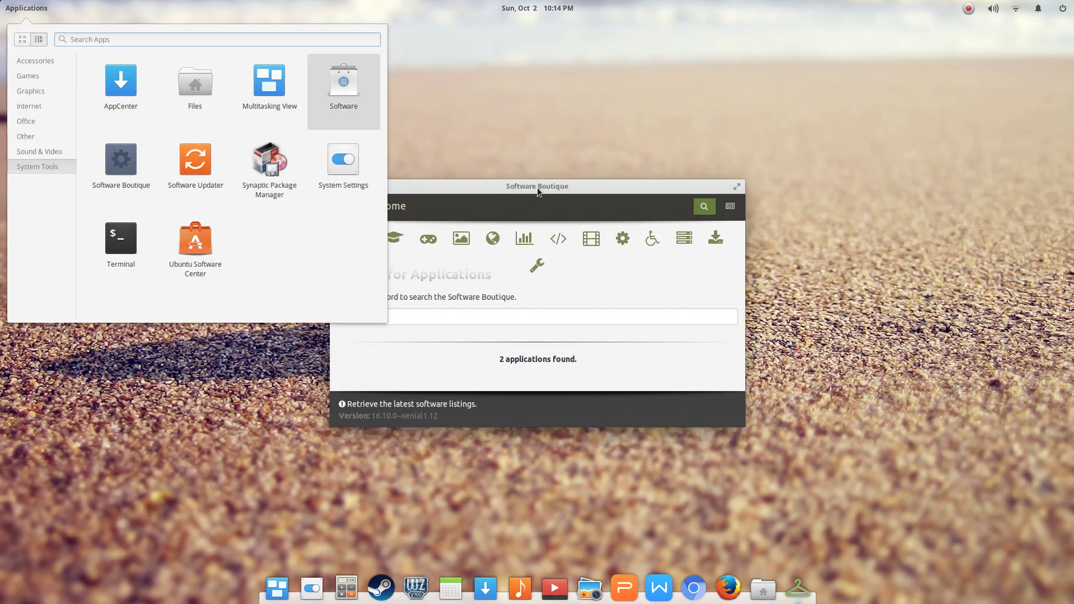
left_click(345, 84)
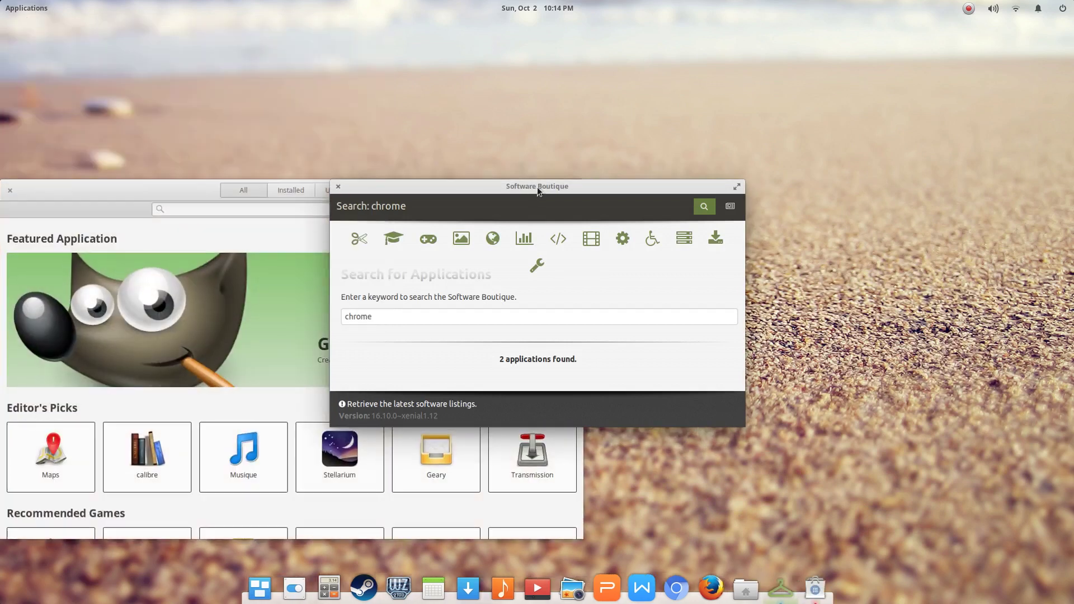
left_click(338, 187)
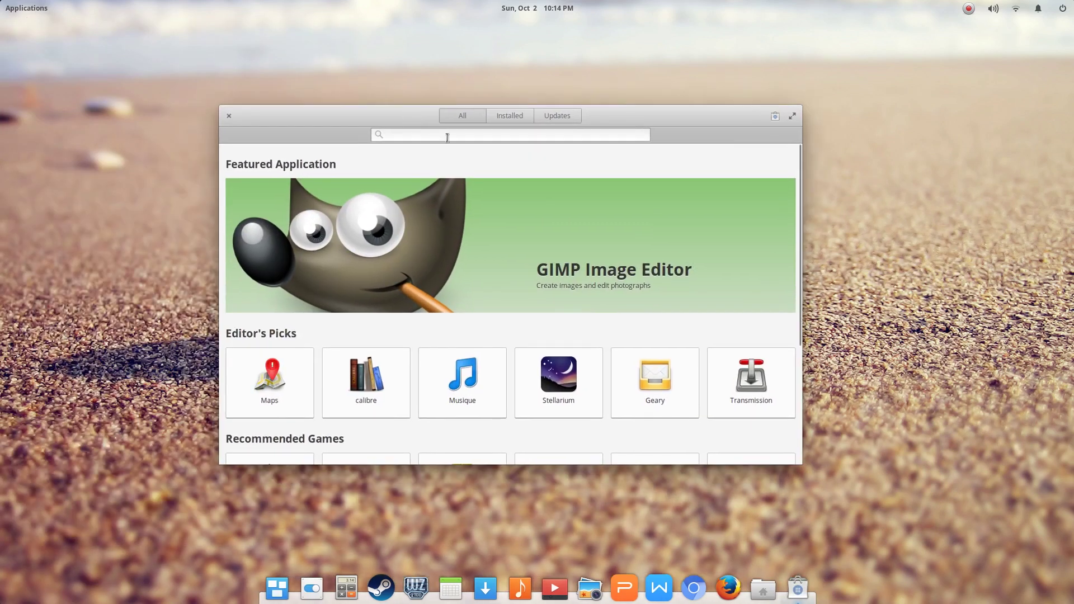
type("chro")
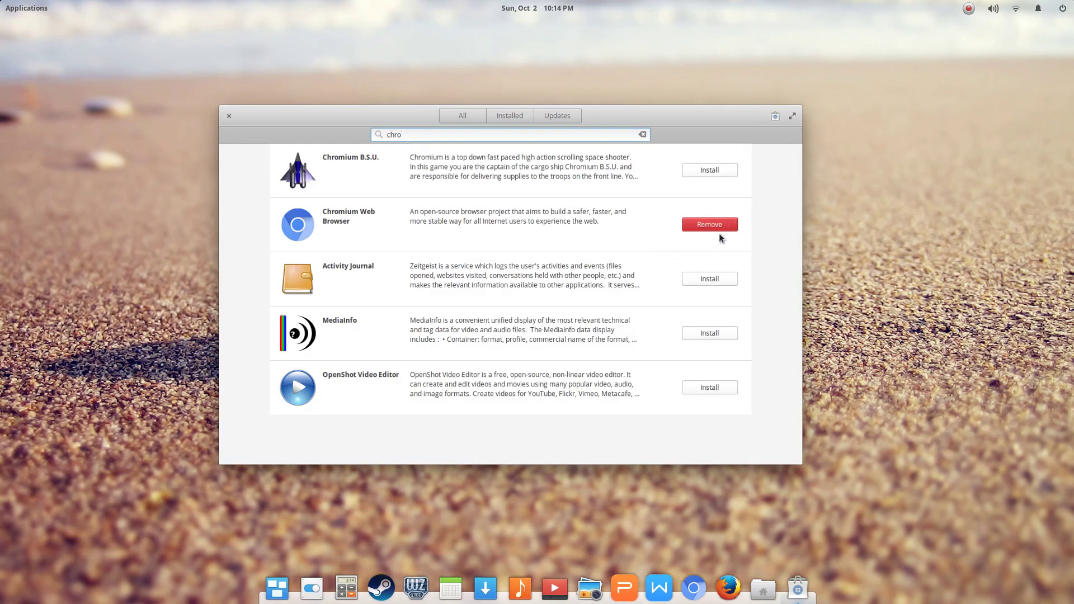
left_click(229, 116)
Launch Synaptic Package Manager and authenticate with the account password
left_click(28, 9)
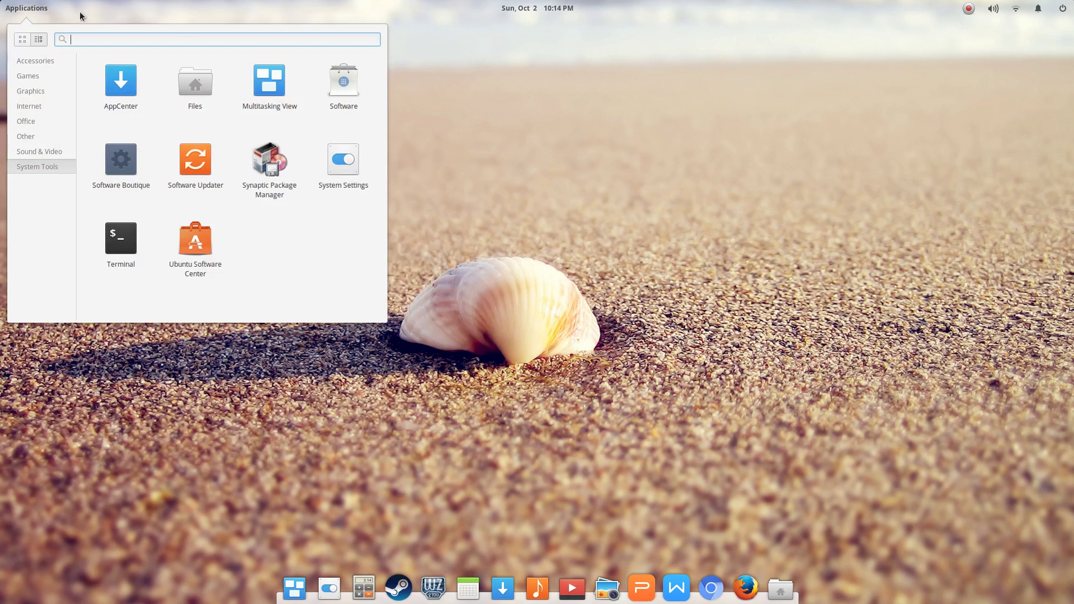
left_click(267, 168)
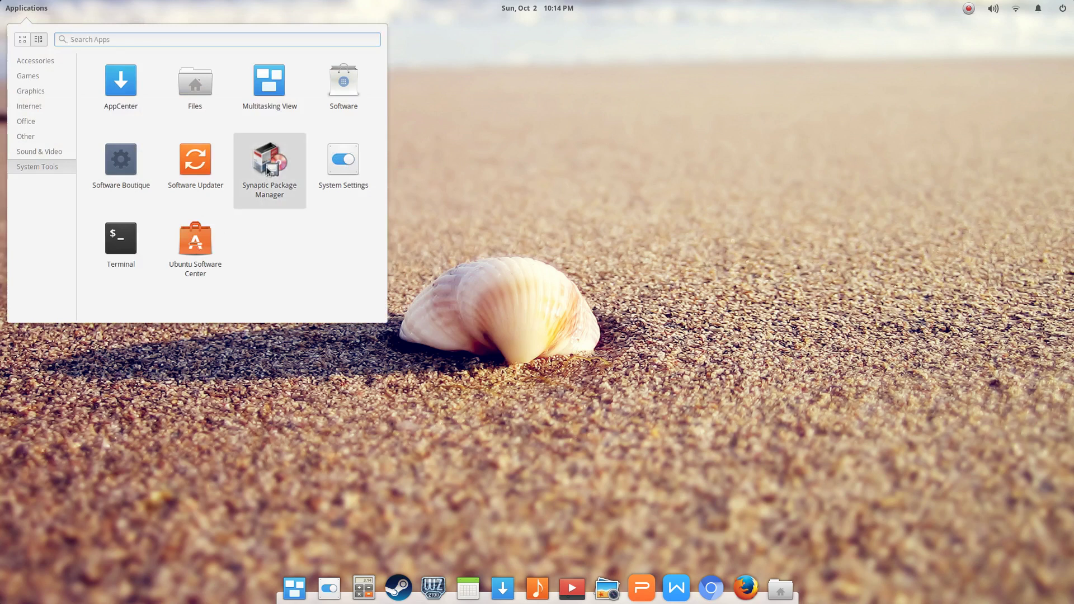
type("•••••••")
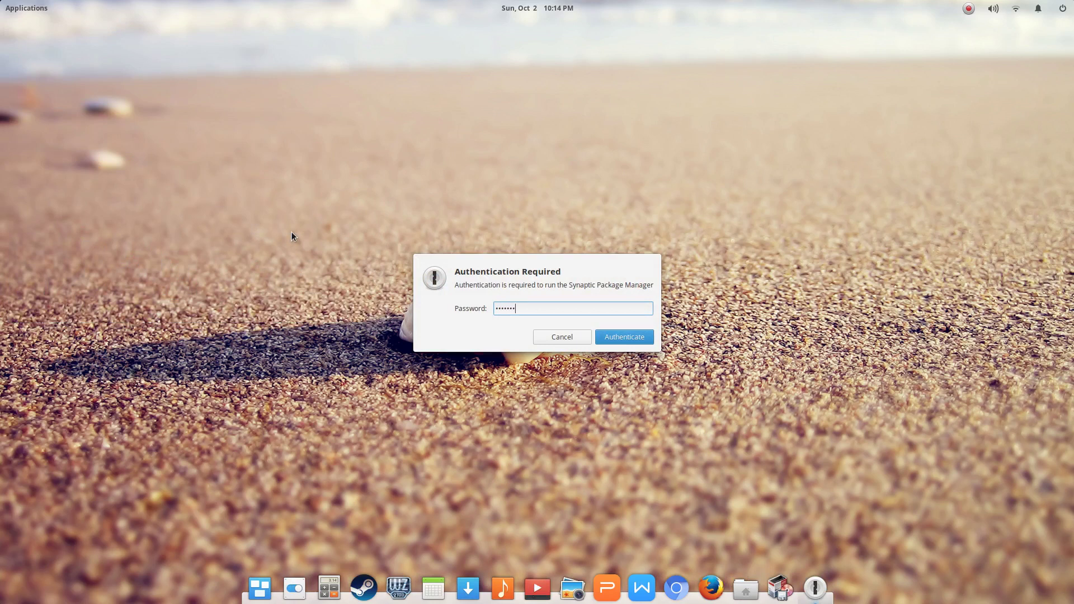
type("••")
key("Return")
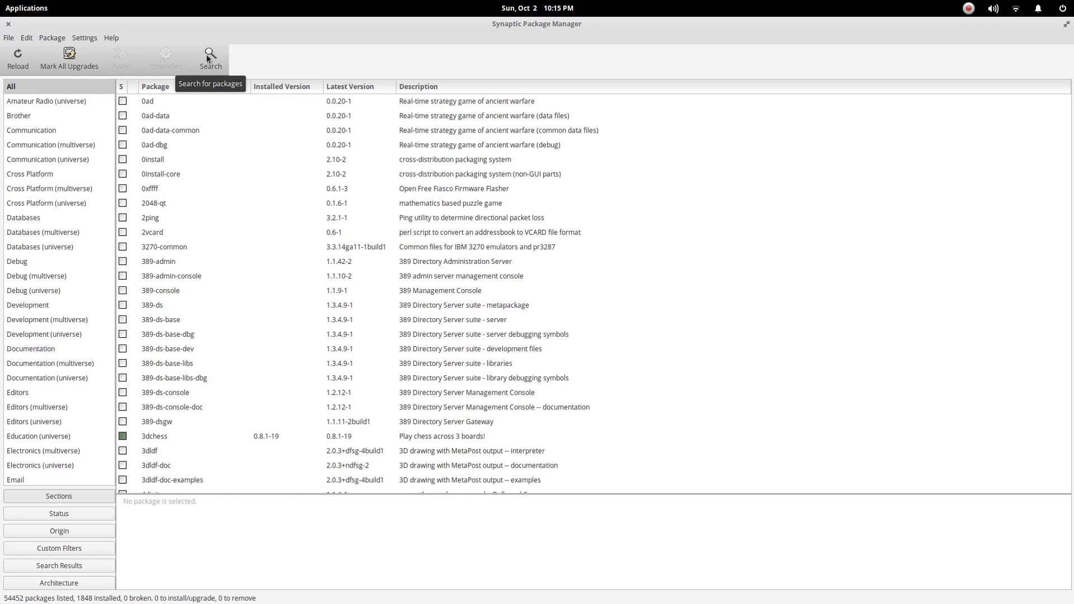
Search the package descriptions and names for "chro"
left_click(210, 57)
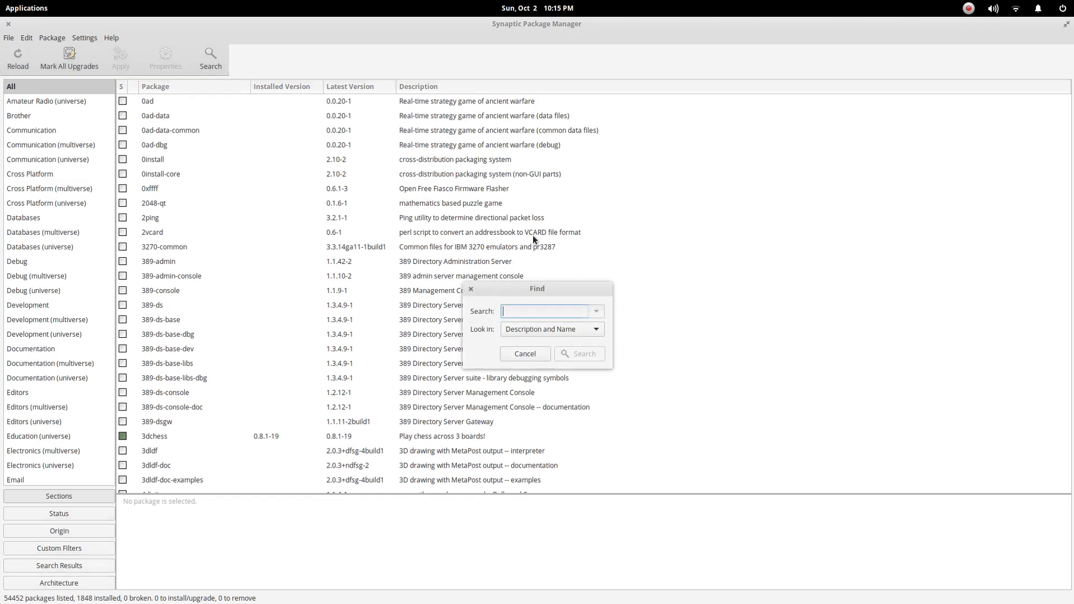
type("chro")
key("Return")
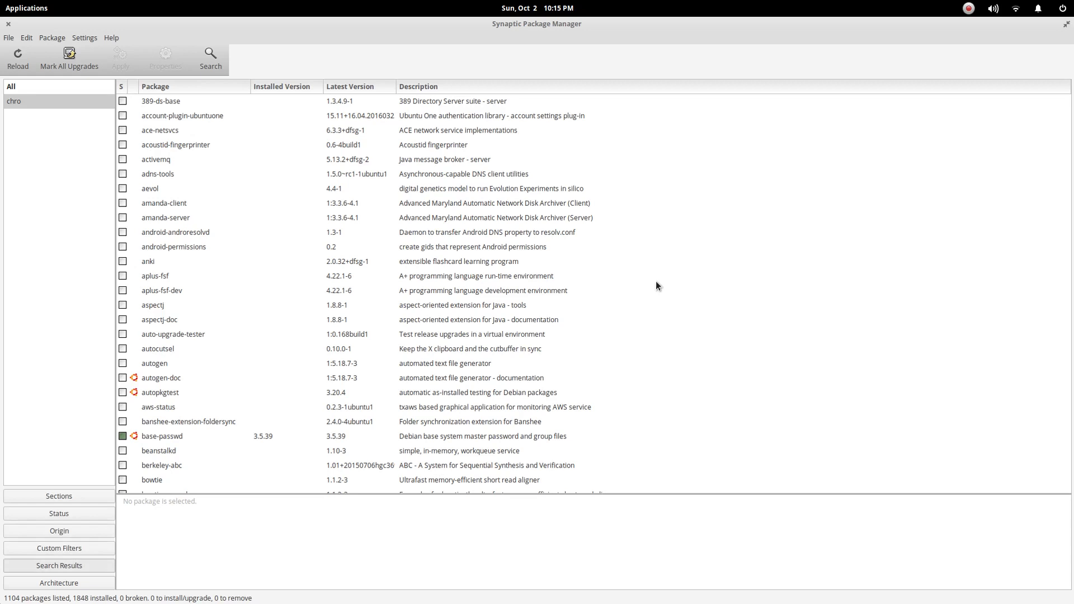
Refine the package search to "chrom" and close Synaptic Package Manager after reviewing the list
left_click(211, 50)
left_click(529, 308)
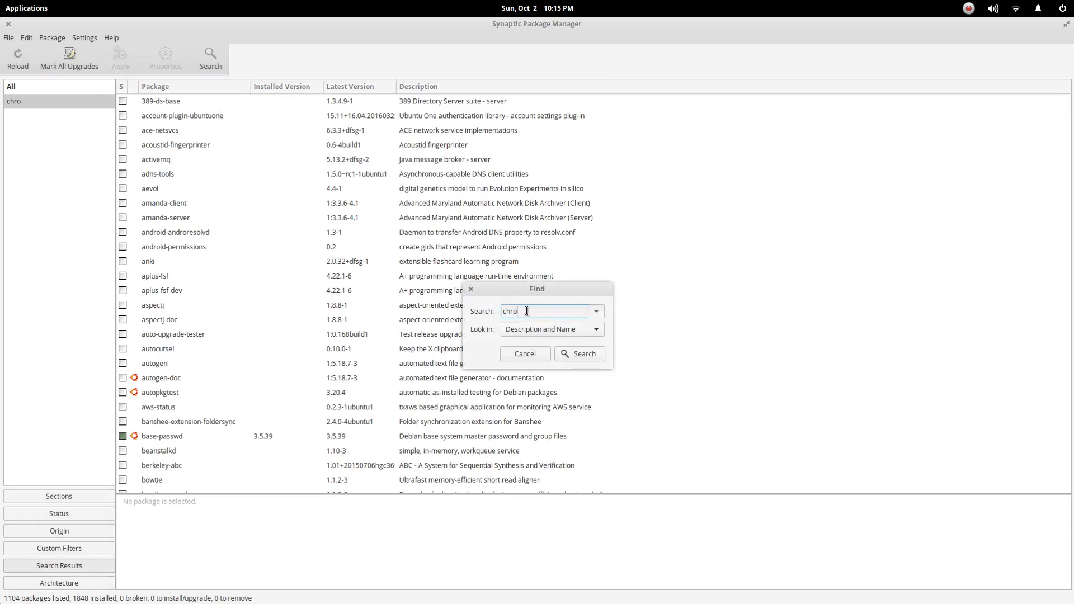
key("Return")
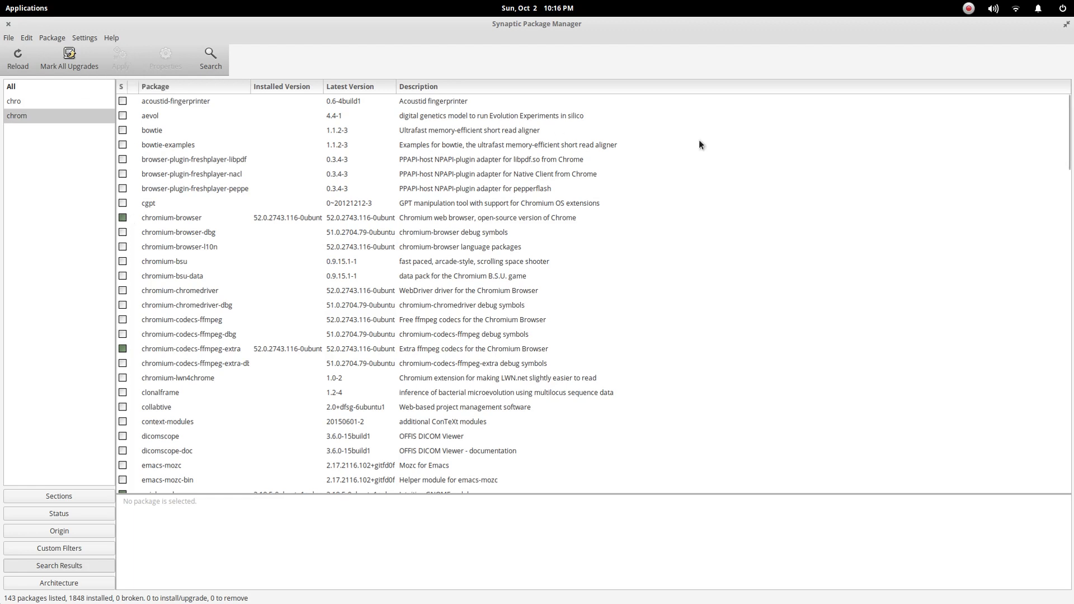
left_click(9, 24)
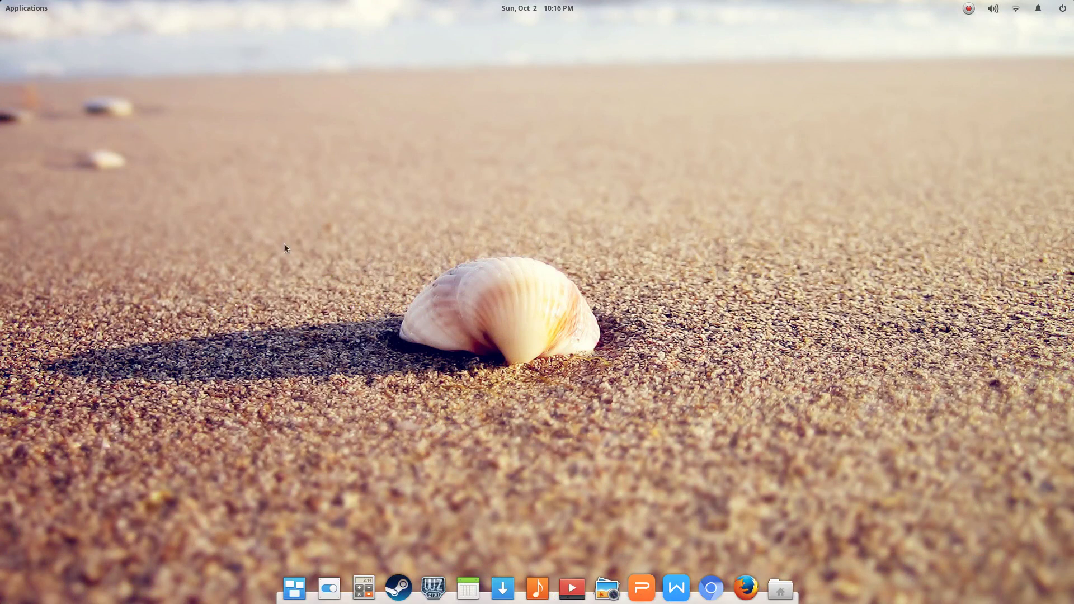
left_click(20, 9)
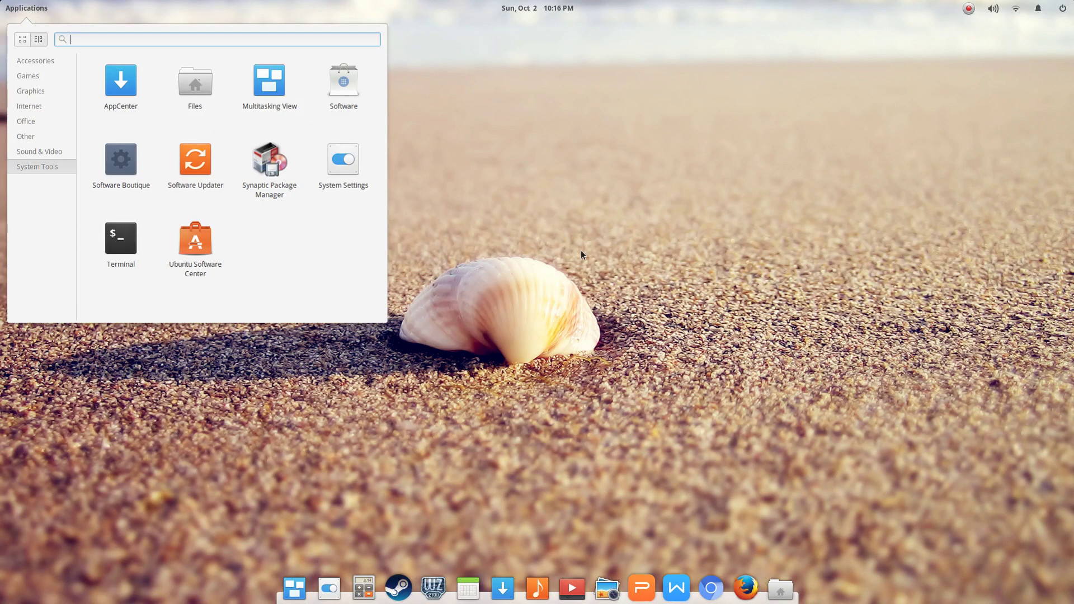
left_click(561, 393)
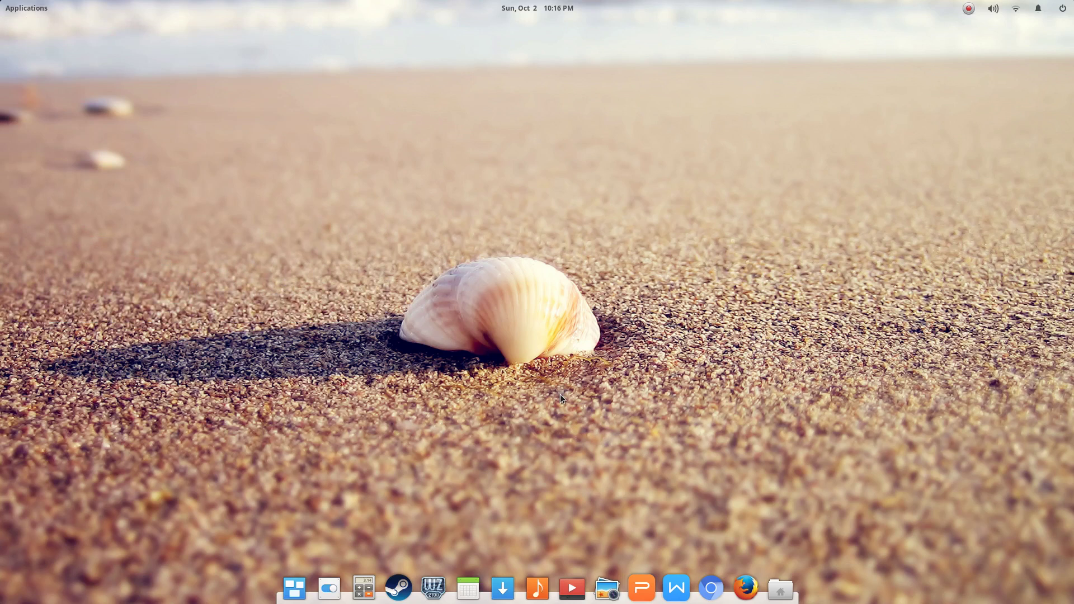